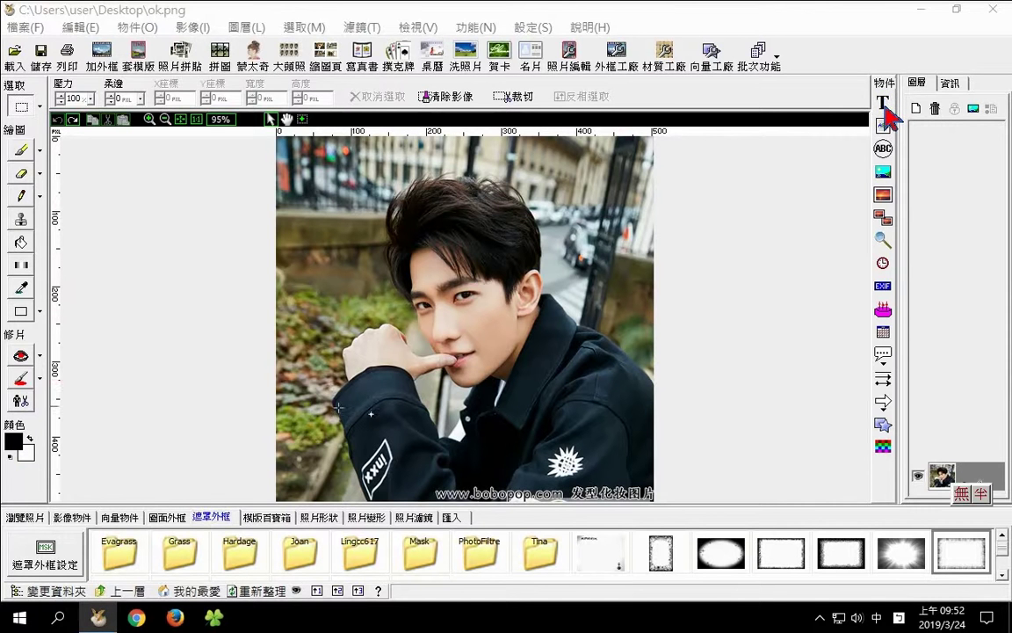
Step: Add a text object in the white-on-red outlined style and move it to about X 28, Y 52 pixels on the photo
{"action": "left_click", "coordinate": [884, 104]}
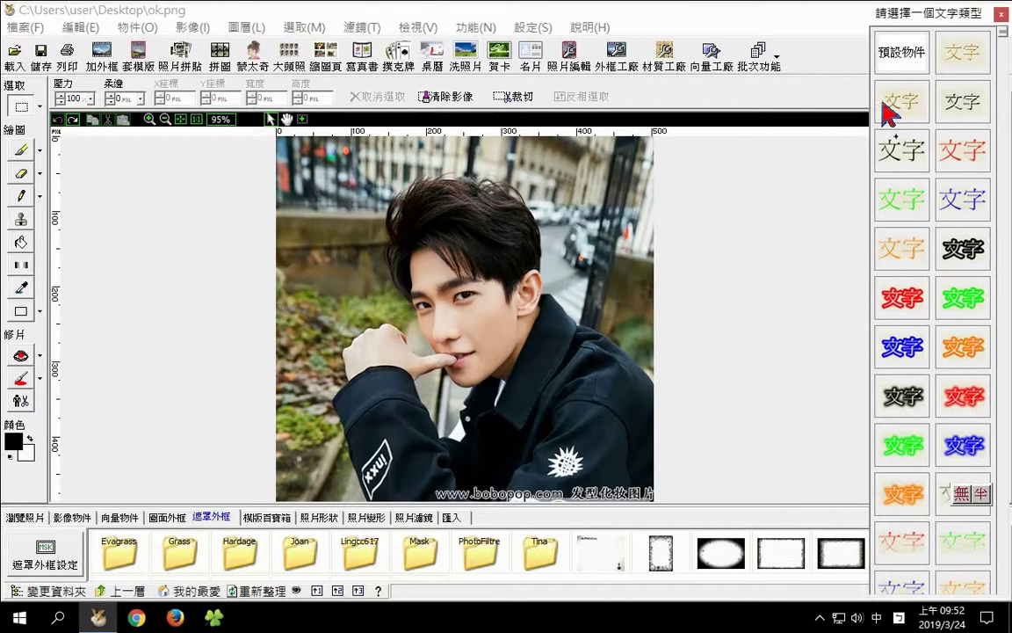
{"action": "left_click", "coordinate": [897, 304]}
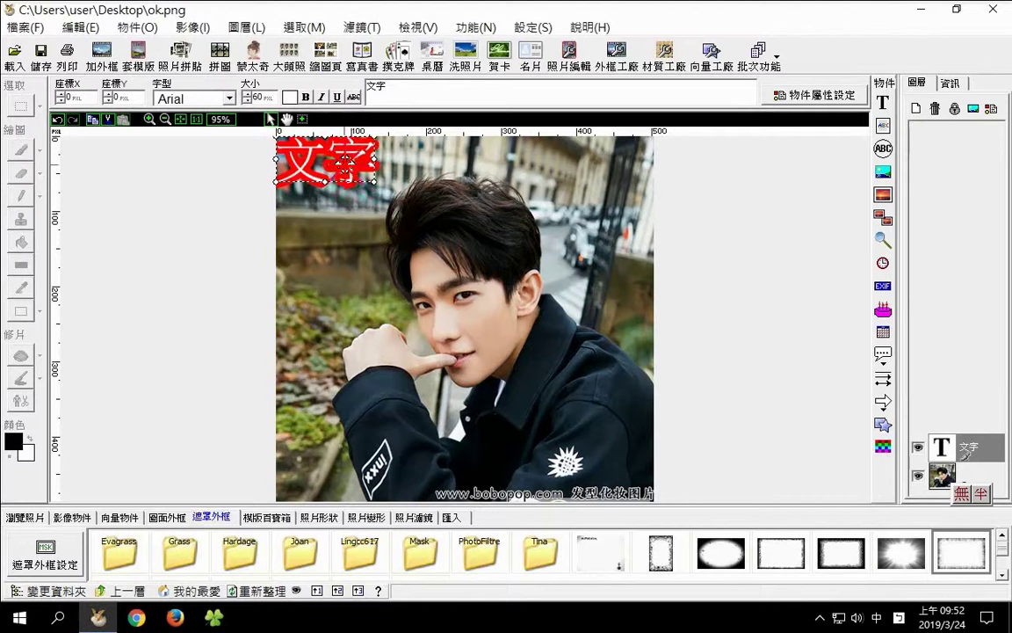
{"action": "left_click_drag", "start_coordinate": [333, 156], "coordinate": [355, 195]}
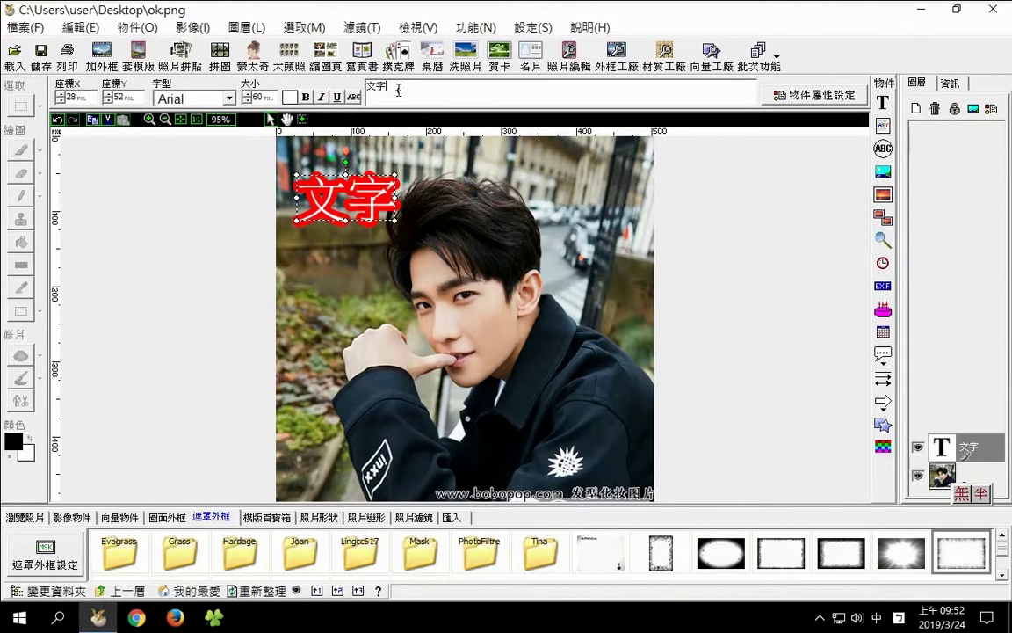
Step: Replace the text object's content with 帥哥 and move it to about X 75, Y 119 pixels beside the man's hair
{"action": "key", "text": "BackSpace"}
{"action": "key", "text": "BackSpace"}
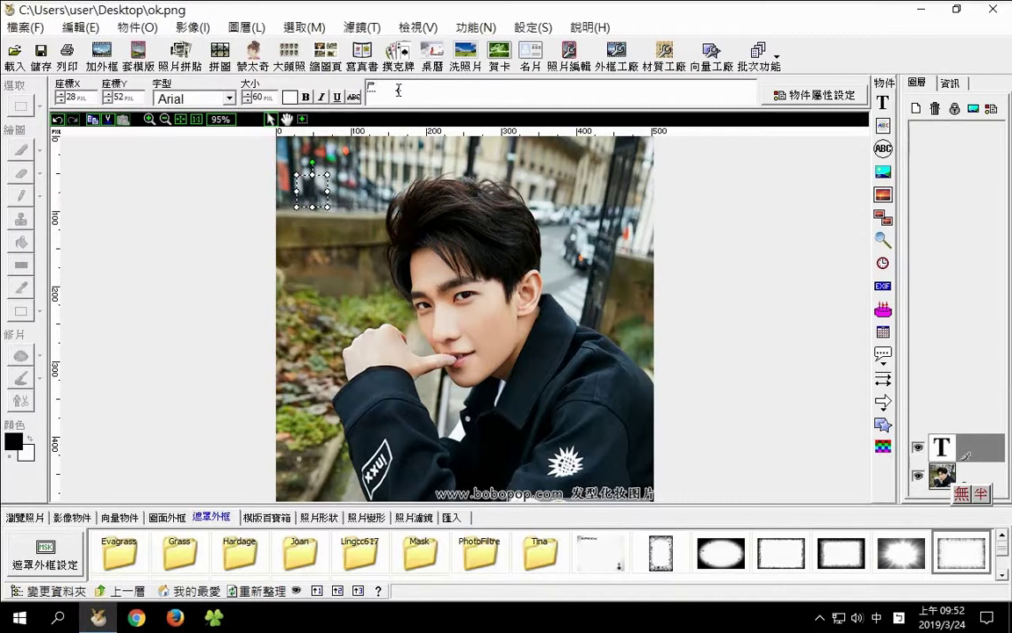
{"action": "key", "text": "ctrl+shift"}
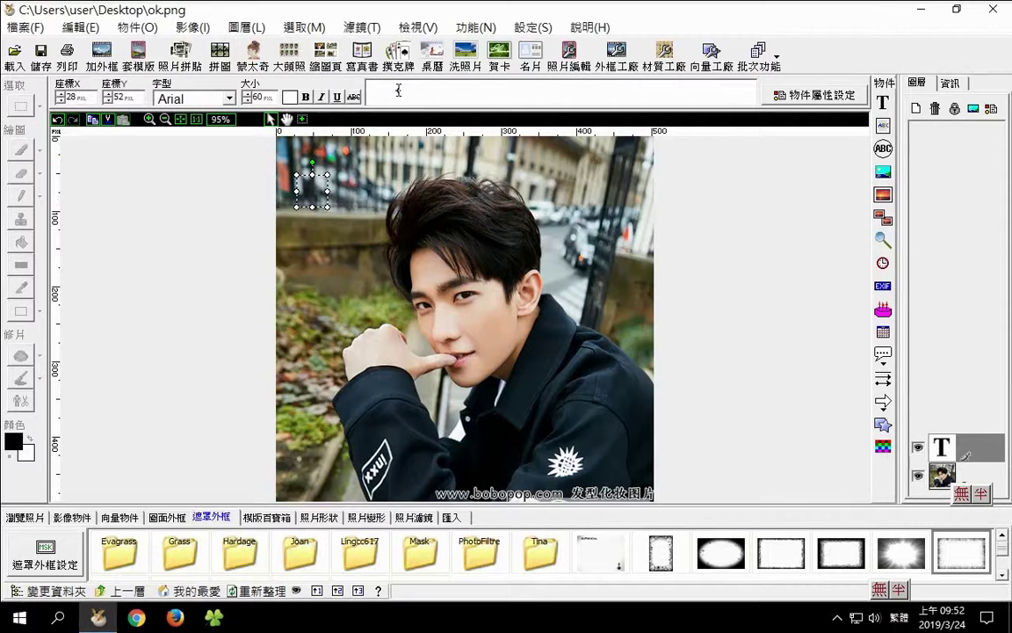
{"action": "key", "text": "ctrl+shift"}
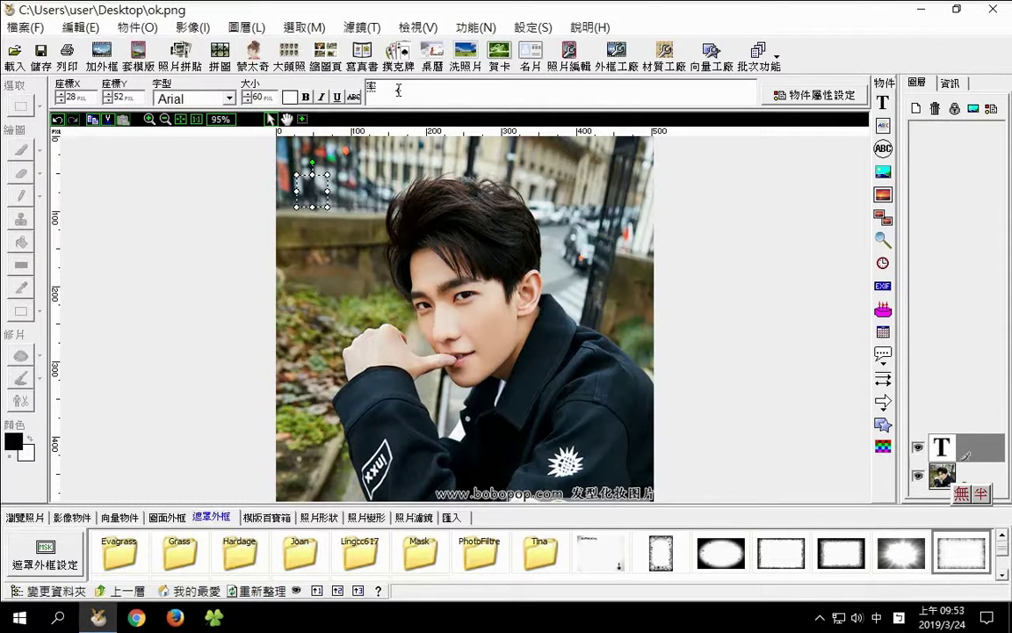
{"action": "key", "text": "Down"}
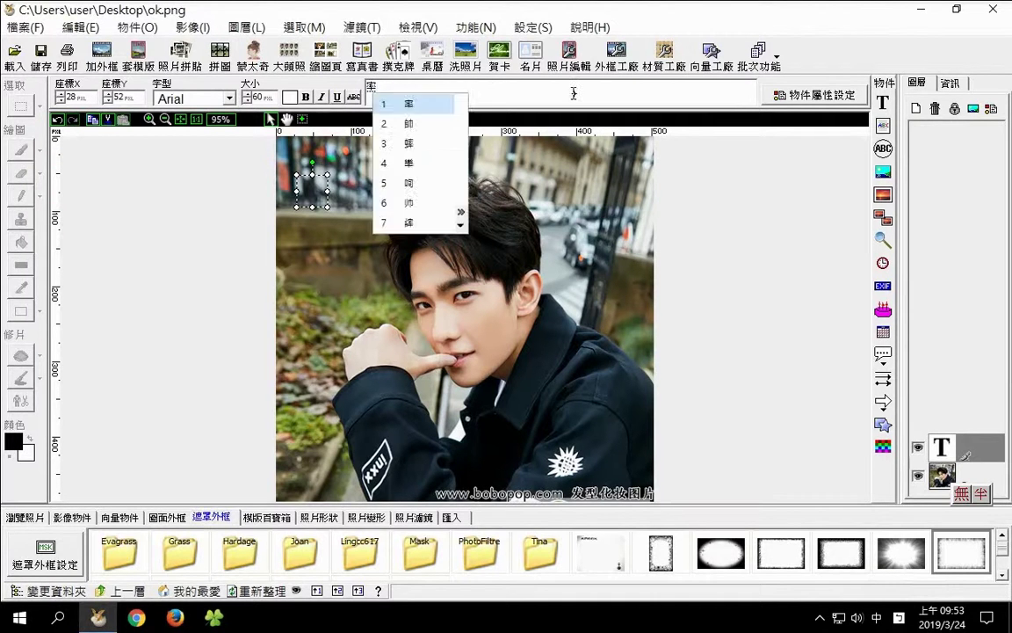
{"action": "key", "text": "2"}
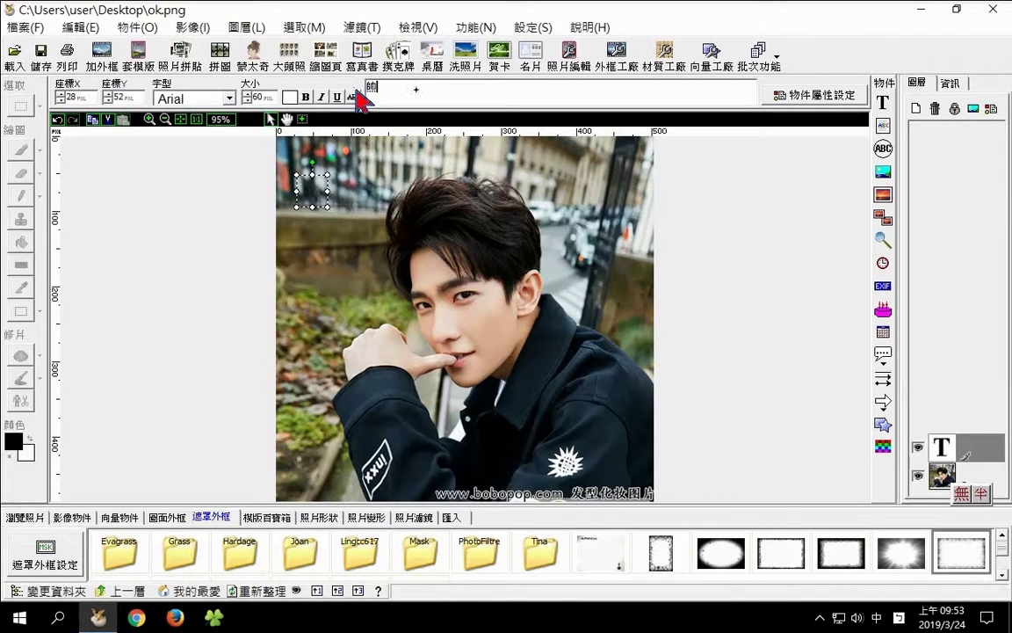
{"action": "left_click", "coordinate": [401, 89]}
{"action": "key", "text": "Return"}
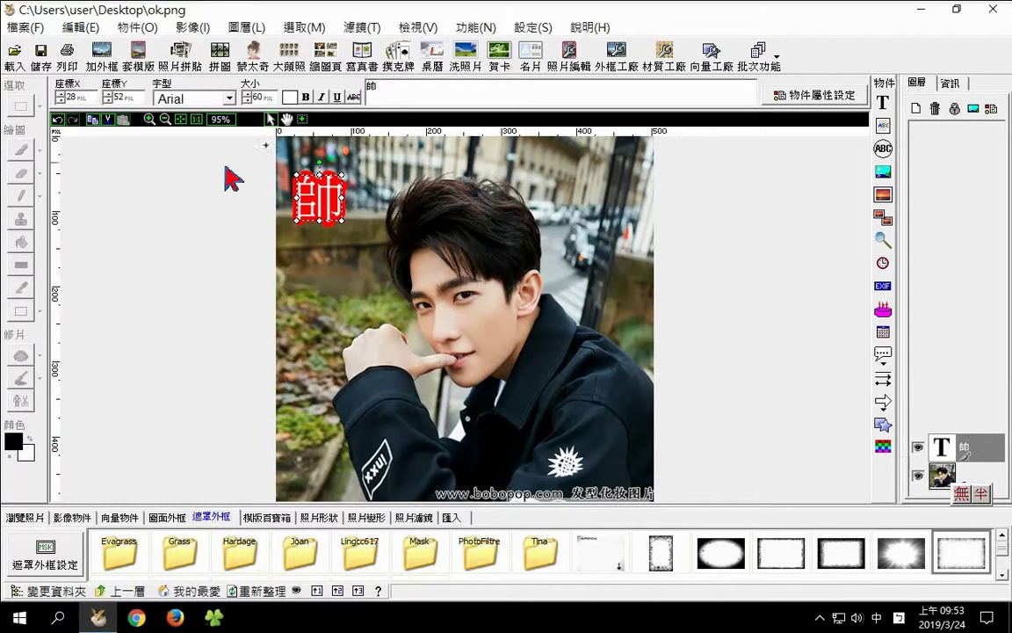
{"action": "left_click", "coordinate": [387, 92]}
{"action": "left_click", "coordinate": [400, 86]}
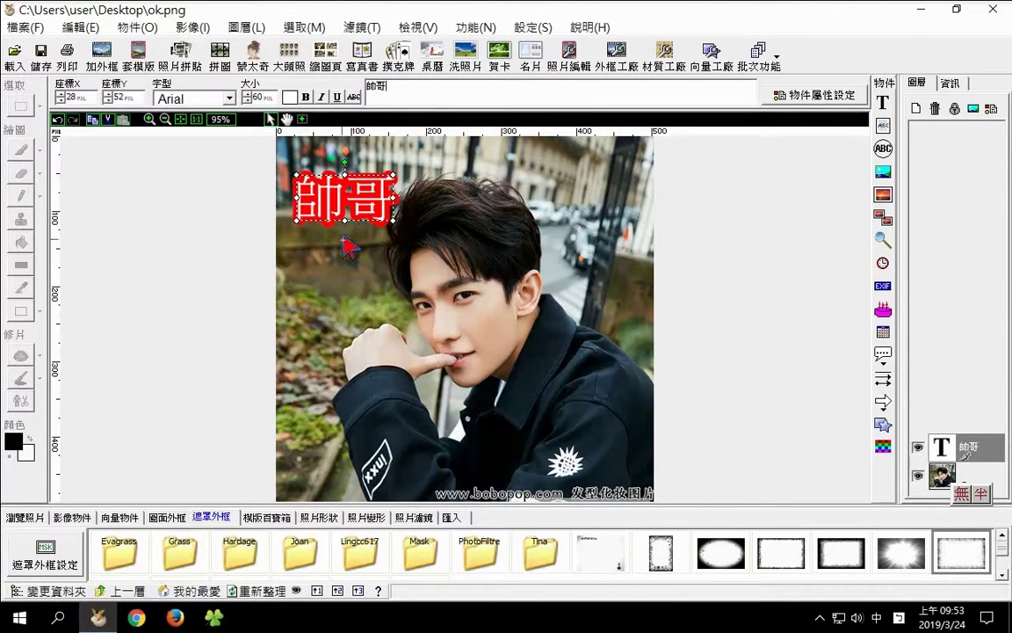
{"action": "left_click_drag", "start_coordinate": [345, 197], "coordinate": [380, 246]}
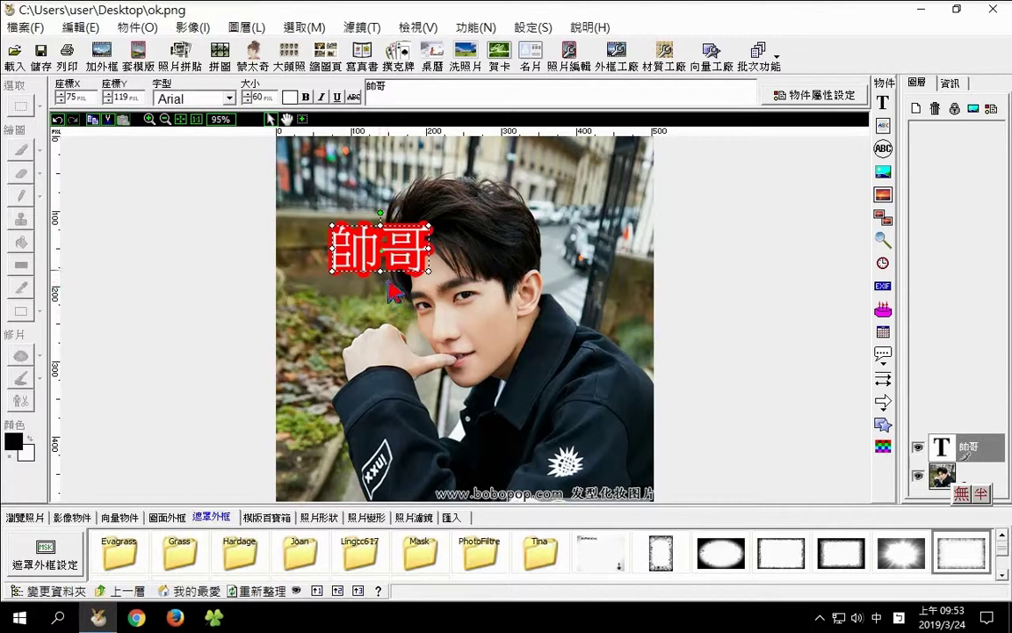
Step: Add a second text object in the same red-outlined style and place it over the jacket at about X 167, Y 323 pixels
{"action": "left_click", "coordinate": [883, 103]}
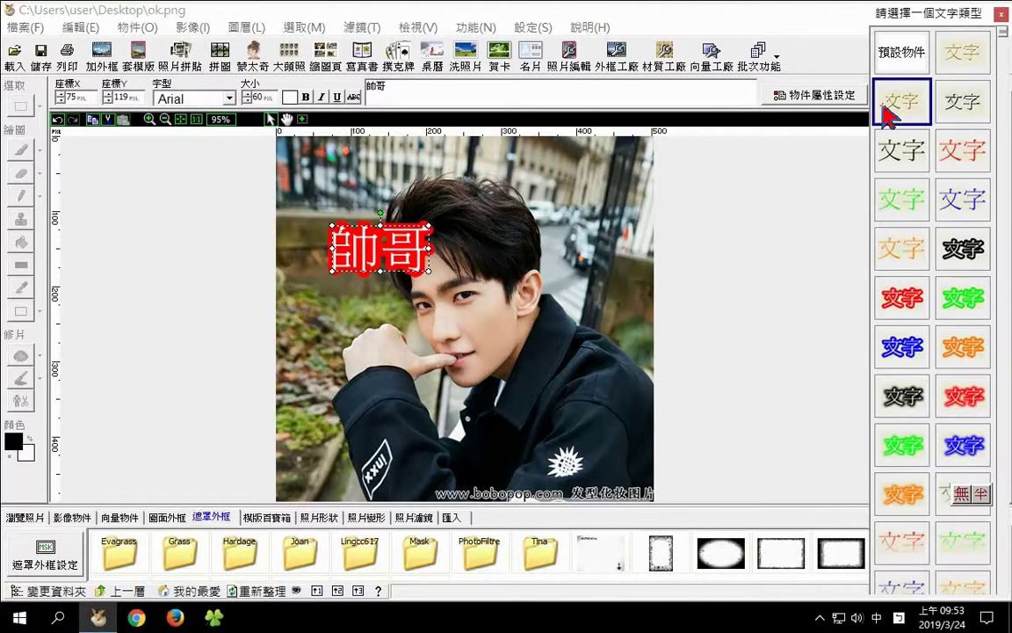
{"action": "left_click", "coordinate": [898, 299]}
{"action": "left_click_drag", "start_coordinate": [326, 163], "coordinate": [422, 188]}
{"action": "left_click_drag", "start_coordinate": [383, 175], "coordinate": [441, 390]}
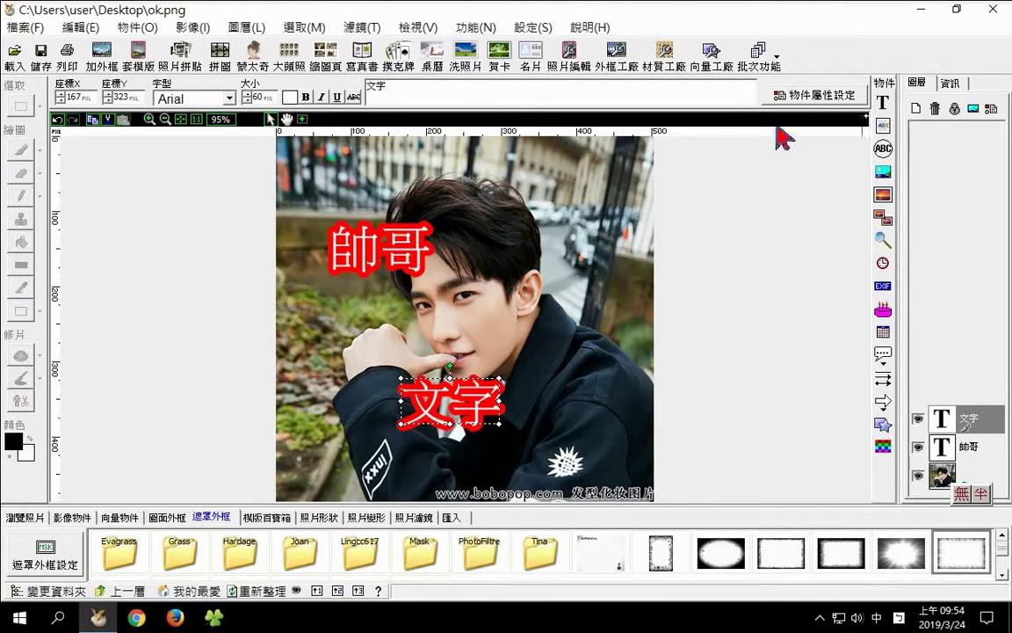
{"action": "left_click", "coordinate": [883, 103]}
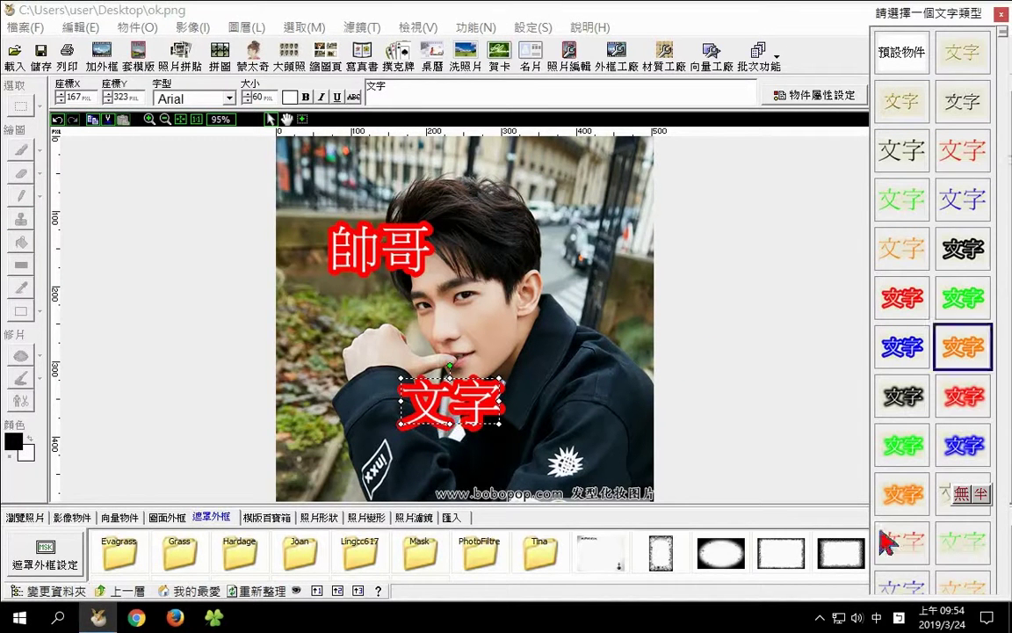
{"action": "left_click", "coordinate": [1001, 15]}
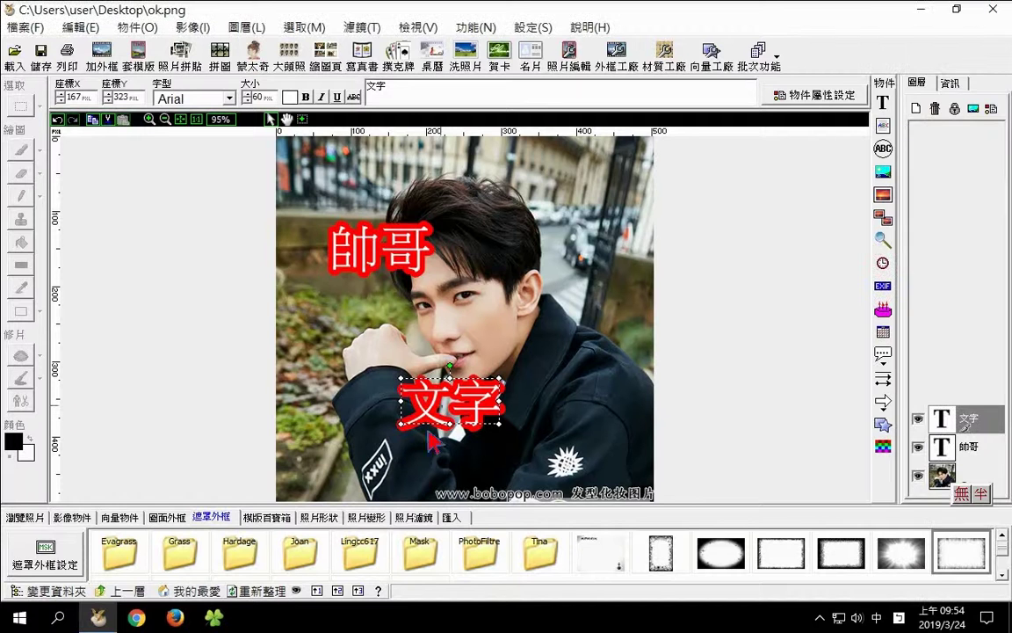
{"action": "double_click", "coordinate": [428, 399]}
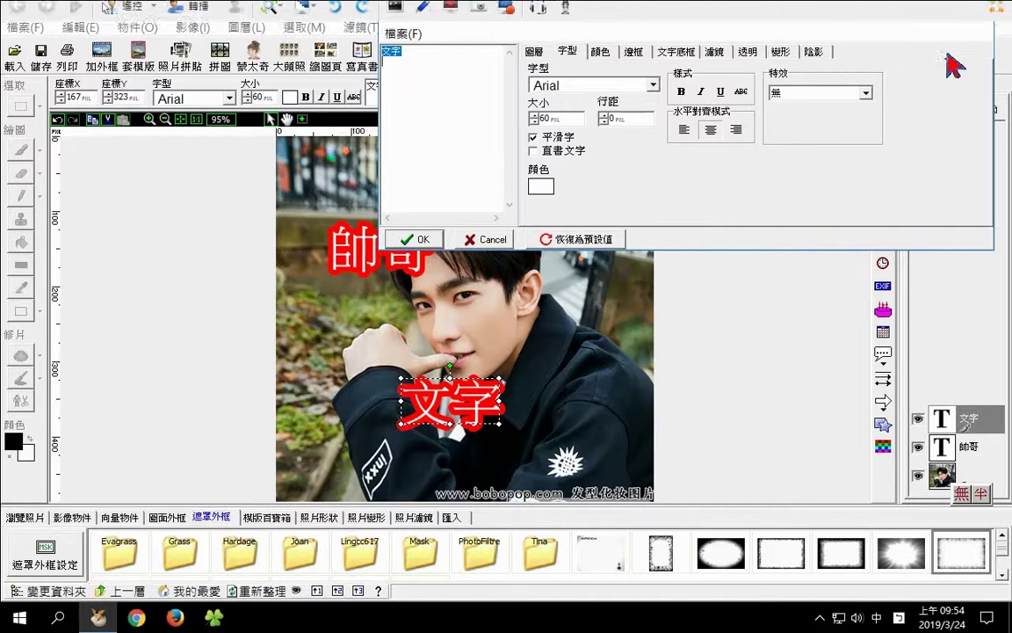
{"action": "left_click", "coordinate": [980, 12]}
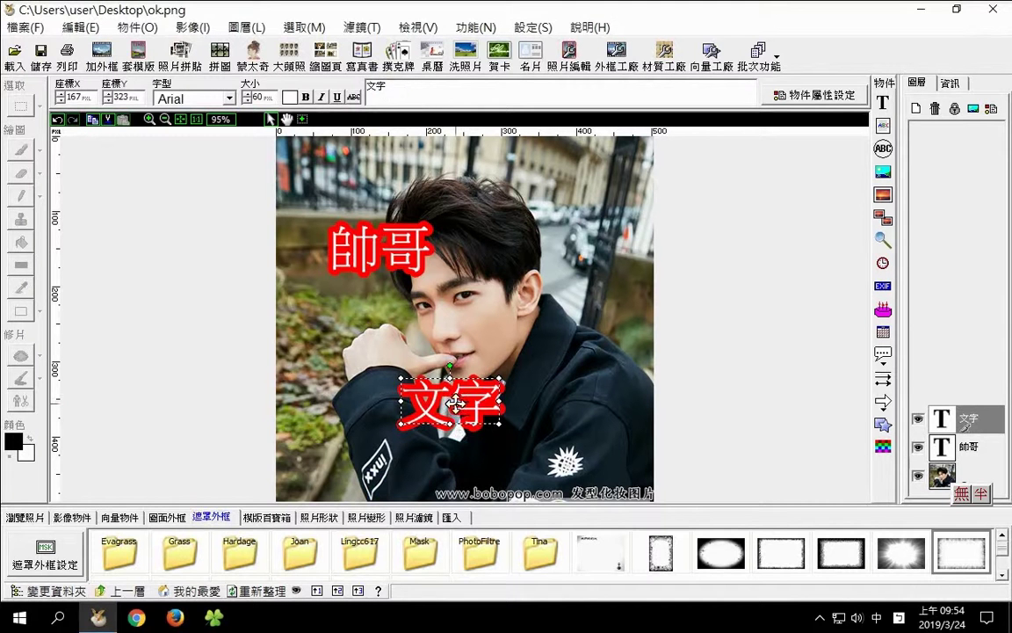
Step: Change the second text object's content to 美好的一天, move it to about X 52, Y 274 pixels, and deselect it
{"action": "left_click_drag", "start_coordinate": [408, 86], "coordinate": [320, 89]}
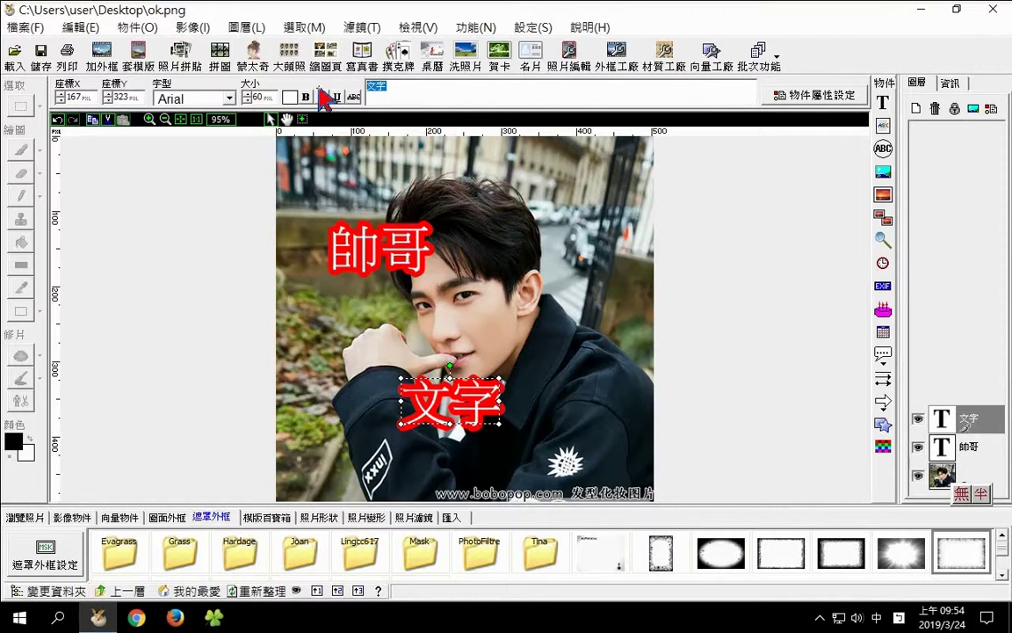
{"action": "type", "text": "美"}
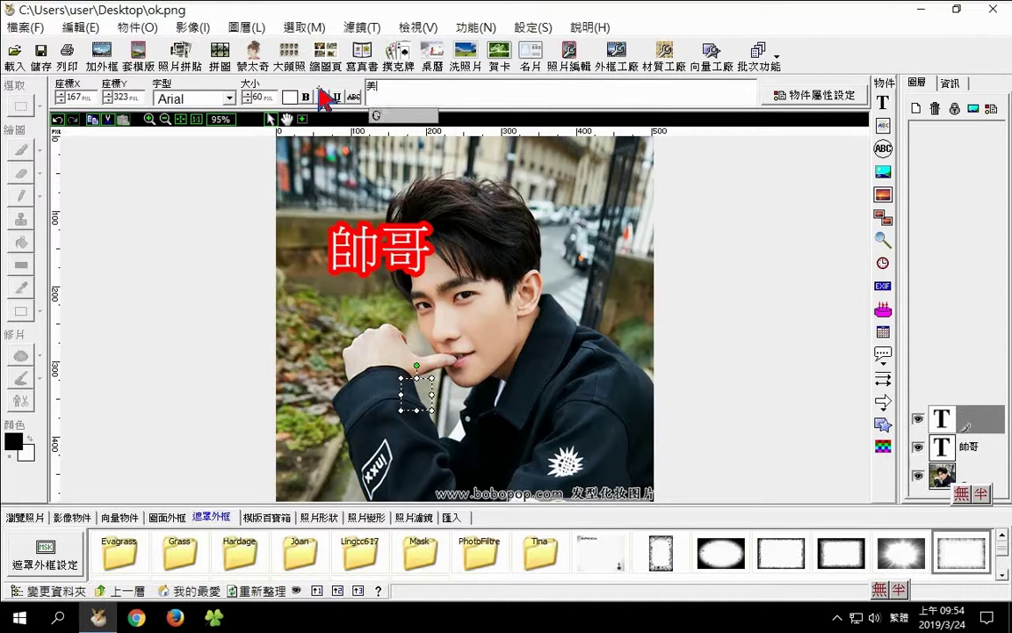
{"action": "type", "text": "好的一天"}
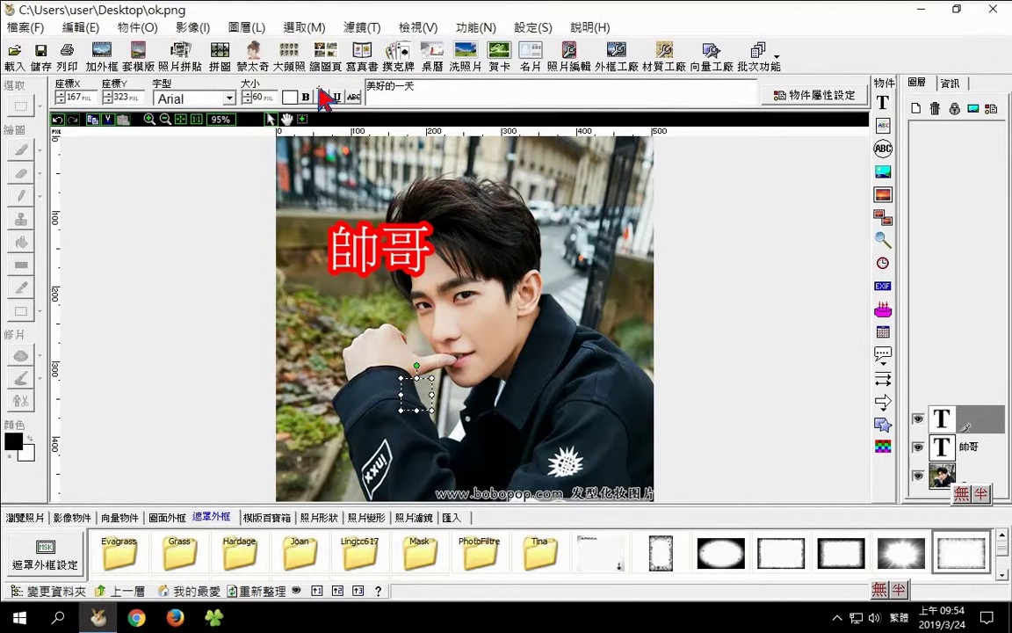
{"action": "left_click_drag", "start_coordinate": [527, 406], "coordinate": [466, 372]}
{"action": "left_click", "coordinate": [505, 437]}
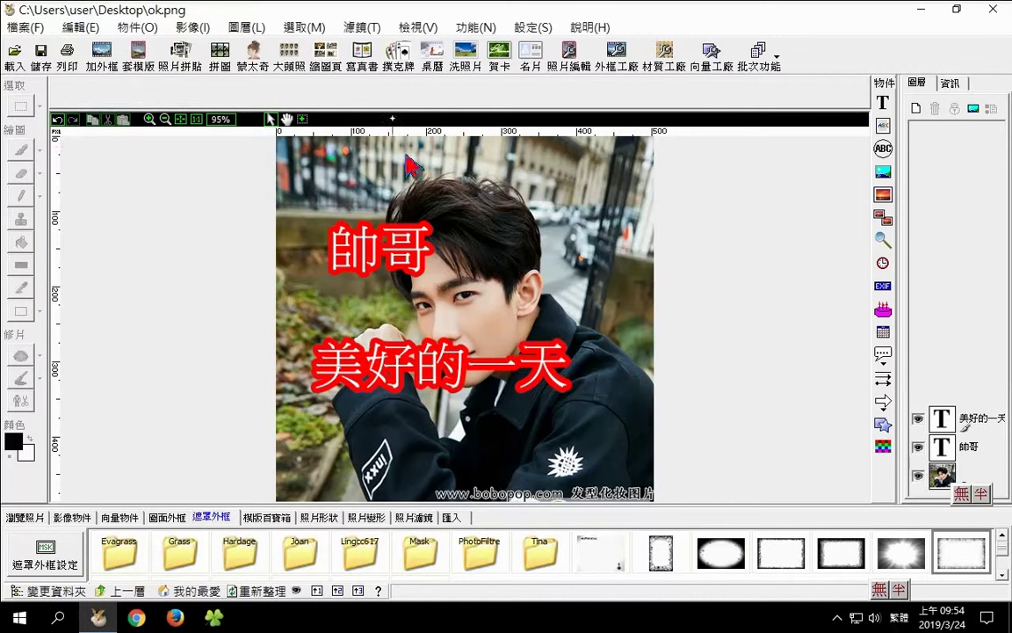
Step: Select the 美好的一天 text and the 帥哥 text in turn to view their editable content
{"action": "left_click", "coordinate": [392, 350]}
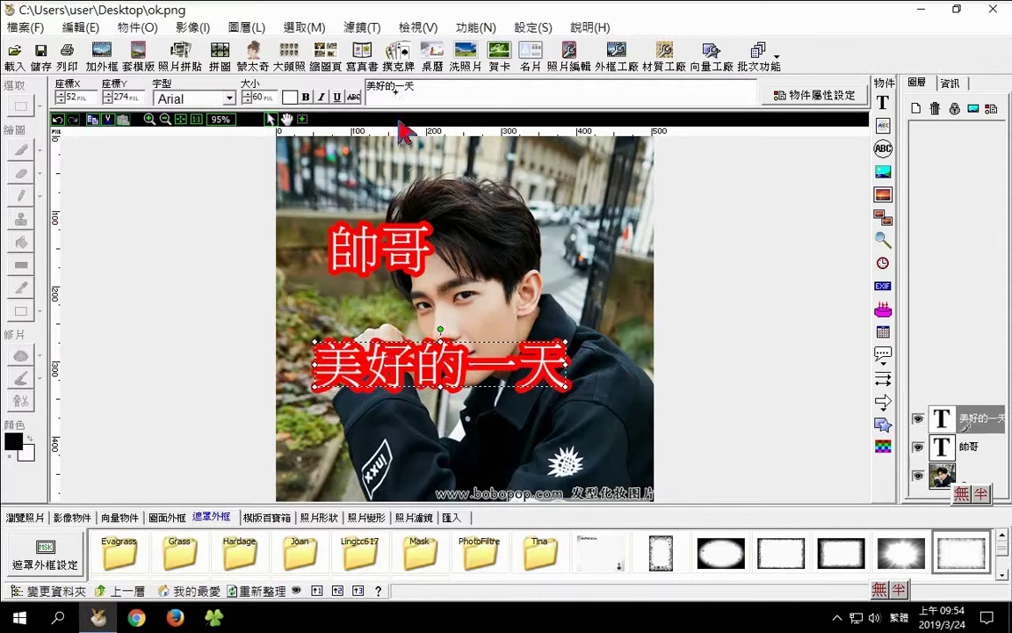
{"action": "left_click", "coordinate": [507, 203]}
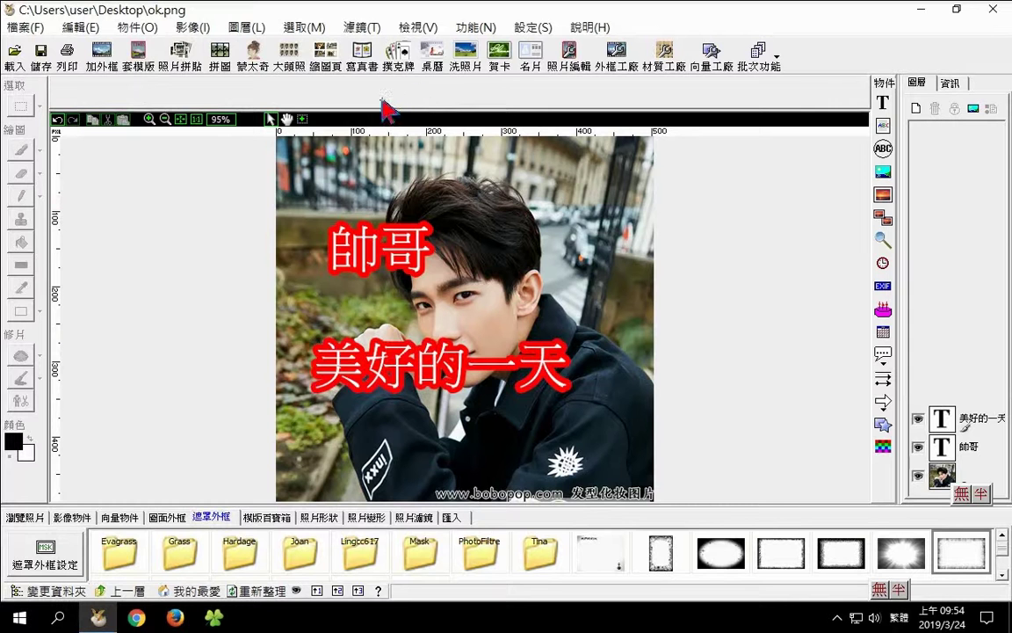
{"action": "left_click", "coordinate": [387, 230]}
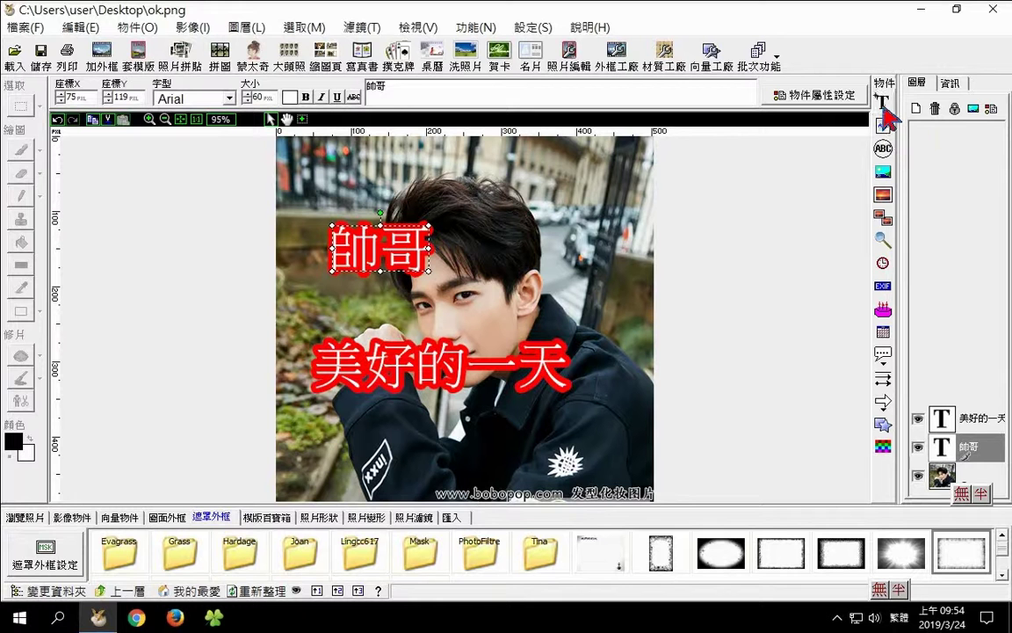
{"action": "left_click", "coordinate": [882, 106]}
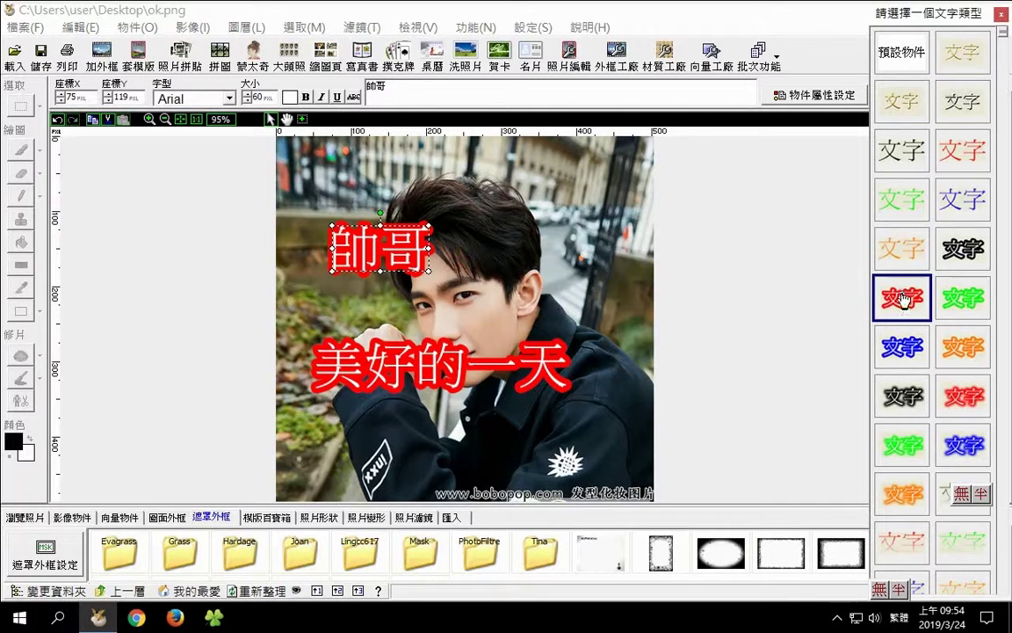
{"action": "left_click_drag", "start_coordinate": [903, 299], "coordinate": [387, 259]}
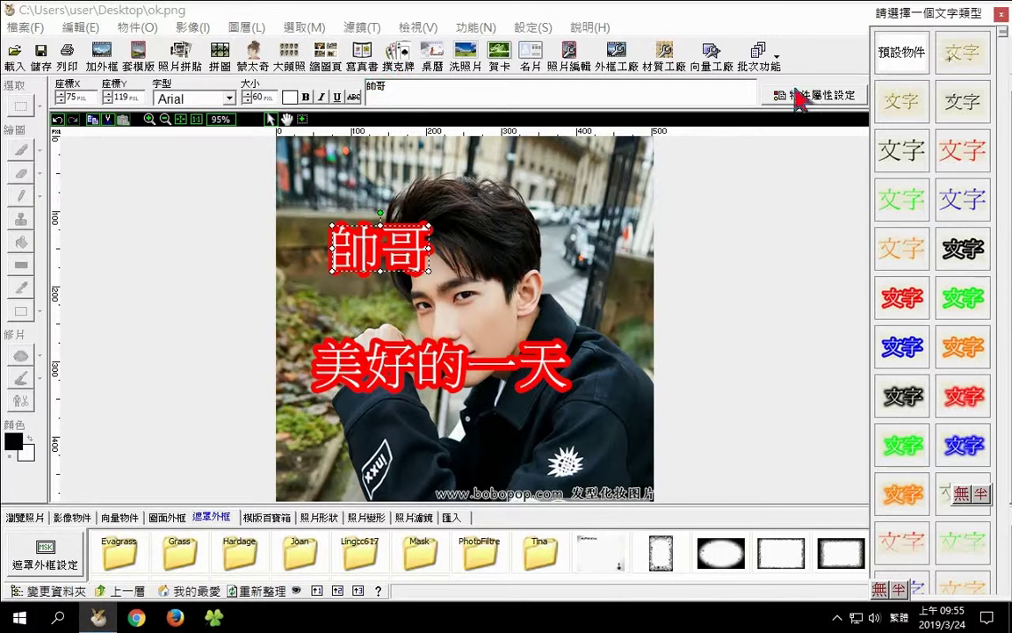
{"action": "left_click", "coordinate": [1002, 16]}
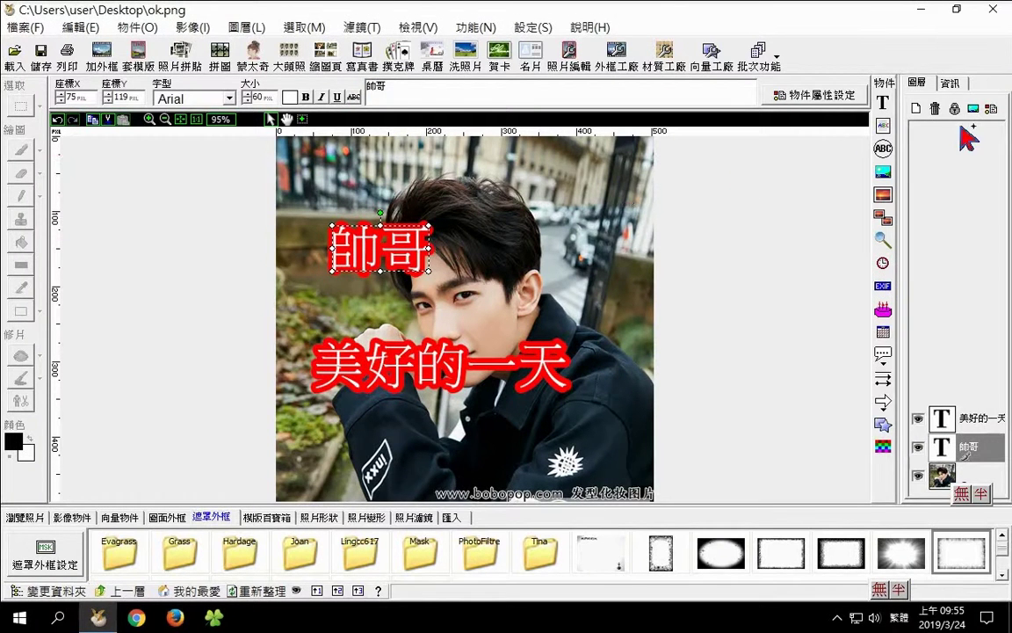
Step: Add a third text object to the photo in the white-on-black outlined style
{"action": "left_click", "coordinate": [883, 103]}
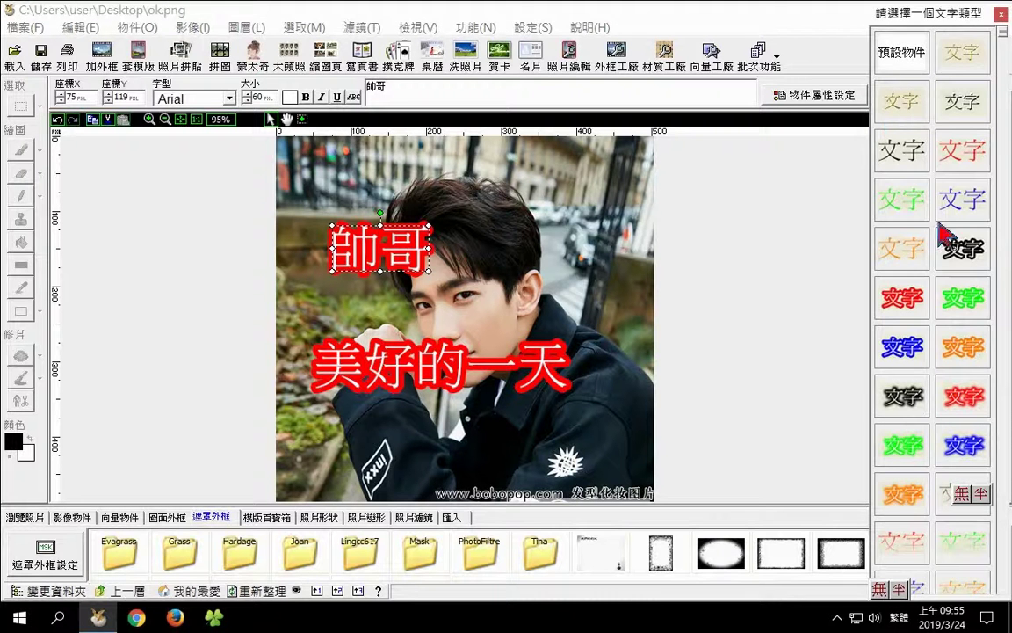
{"action": "left_click", "coordinate": [953, 239]}
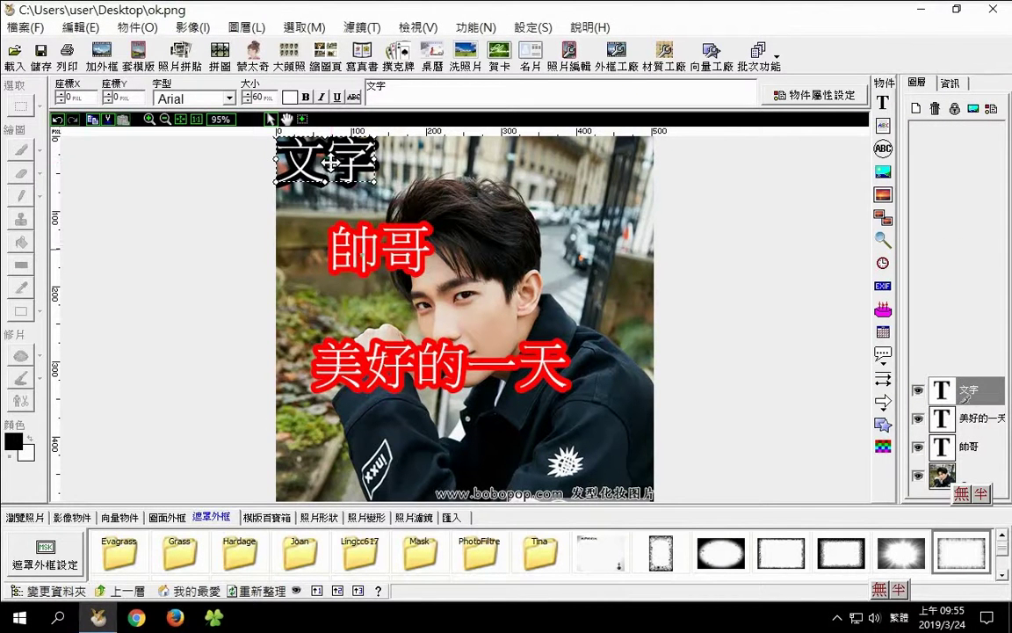
Step: Leave the full-screen broadcast view for the ITBC classroom console and toggle 廣播教學
{"action": "mouse_move", "coordinate": [844, 9]}
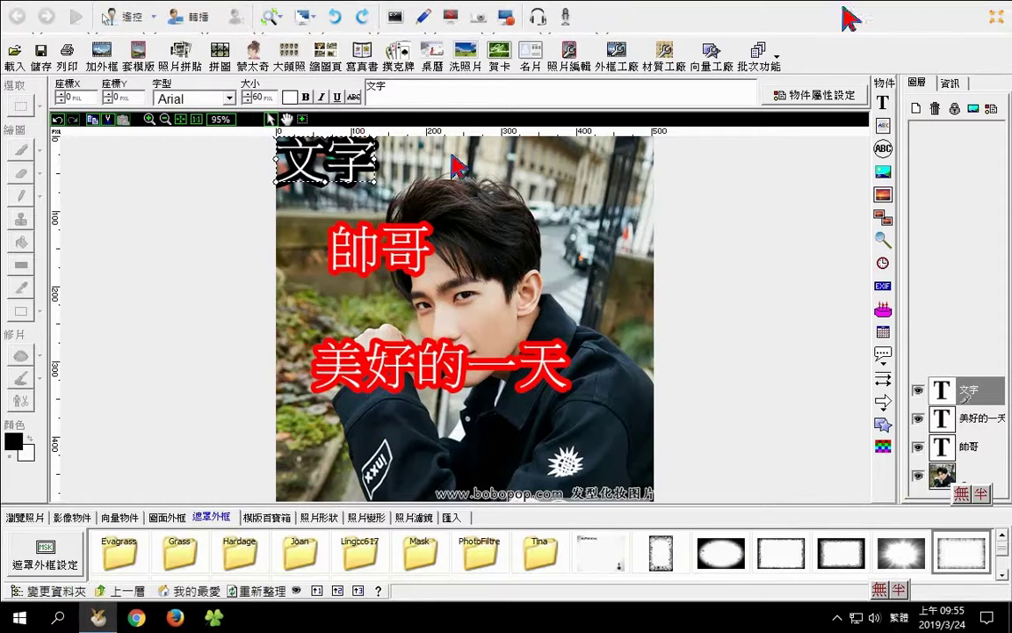
{"action": "left_click", "coordinate": [997, 15]}
{"action": "left_click", "coordinate": [807, 81]}
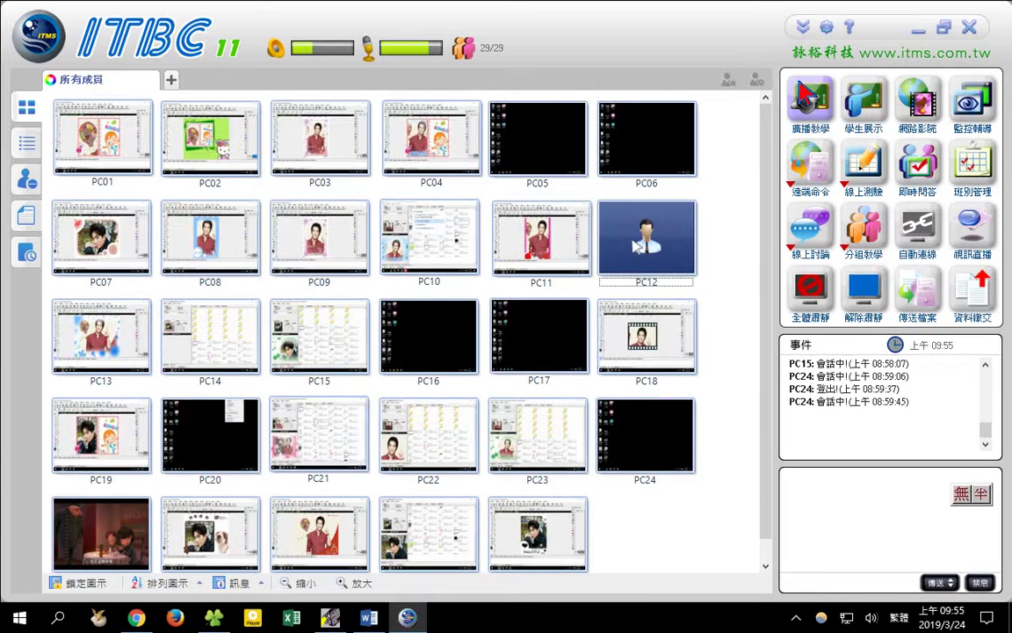